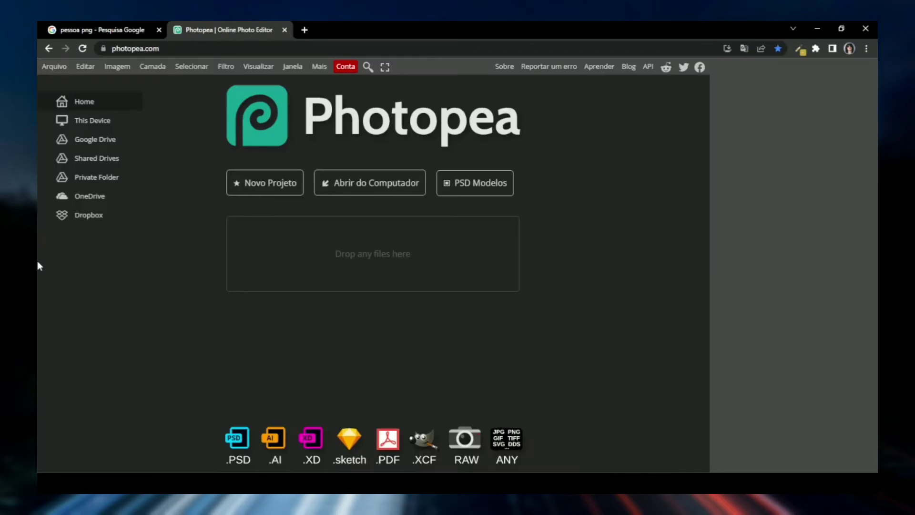
Create a new project 1080 pixels wide and 720 pixels high at 72 DPI with a white background.
left_click(275, 190)
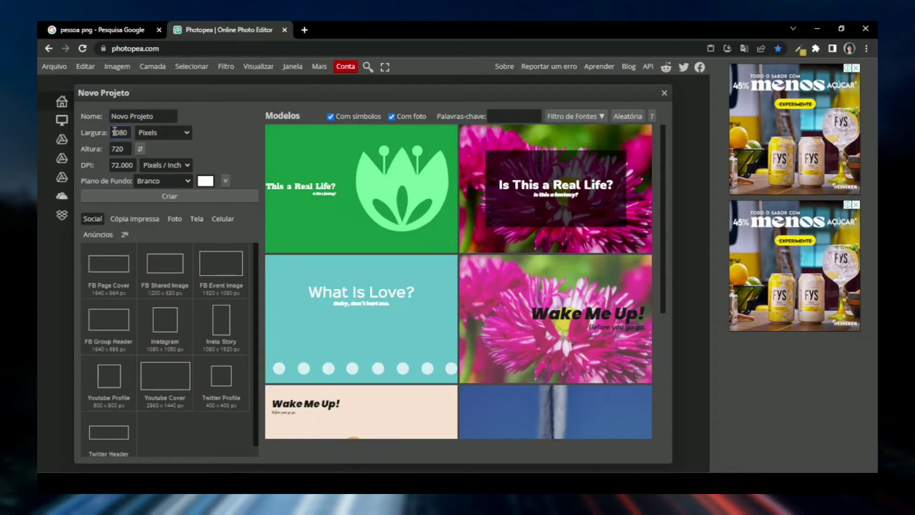
left_click(117, 149)
left_click(118, 132)
left_click(120, 150)
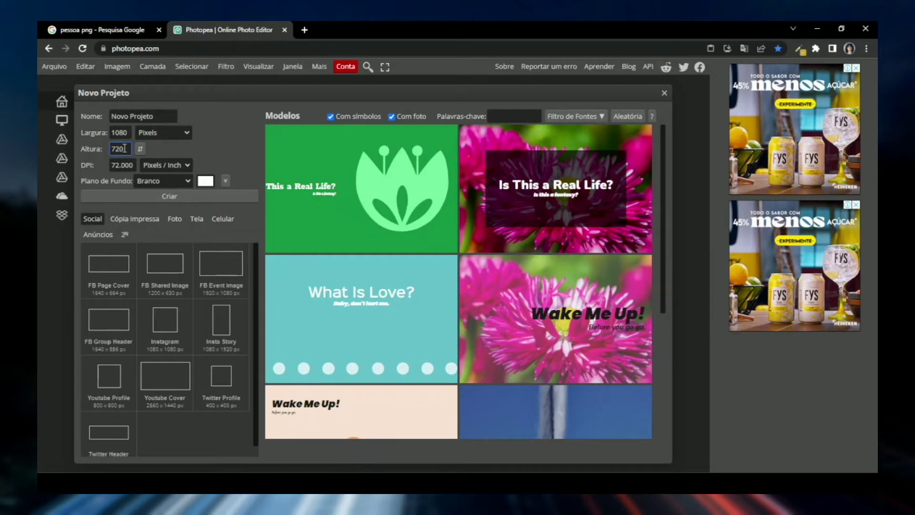
left_click(177, 196)
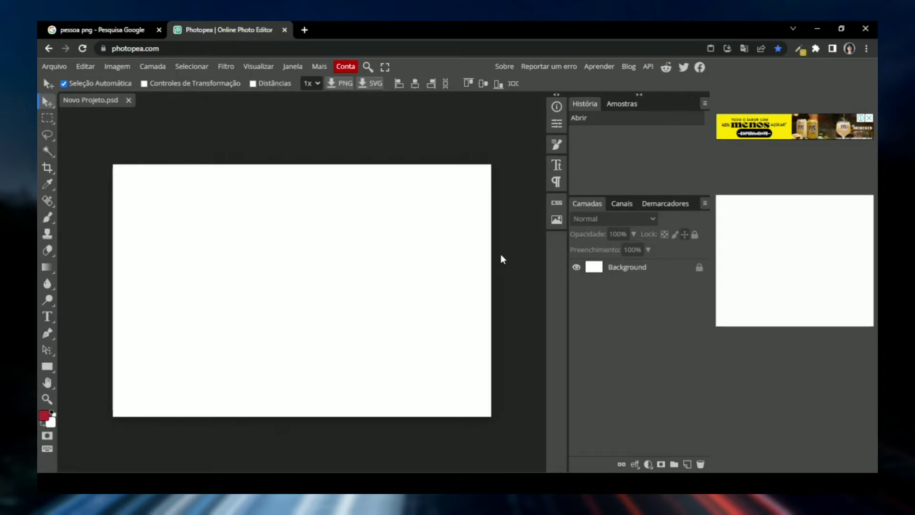
Bring the transparent image of the man in the checked shirt from Google Images into the Photopea project and move it to the canvas centre.
key("ctrl+Tab")
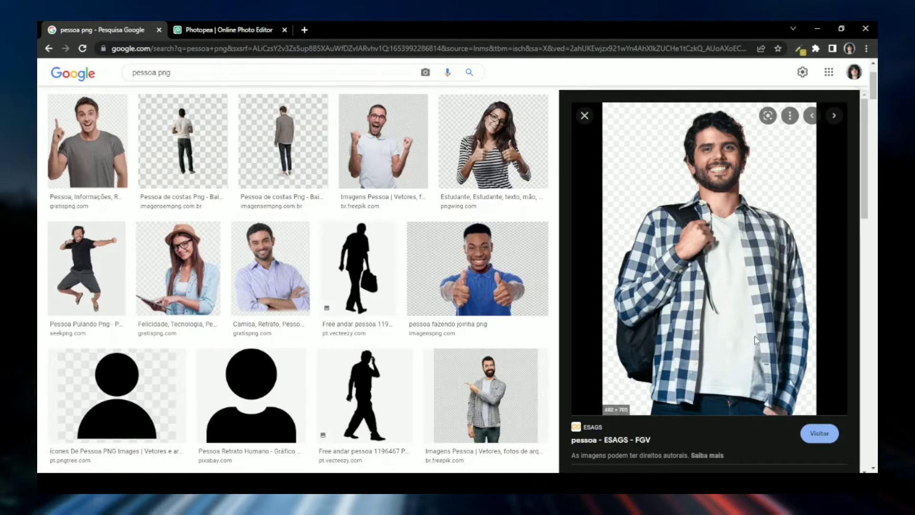
left_click(263, 29)
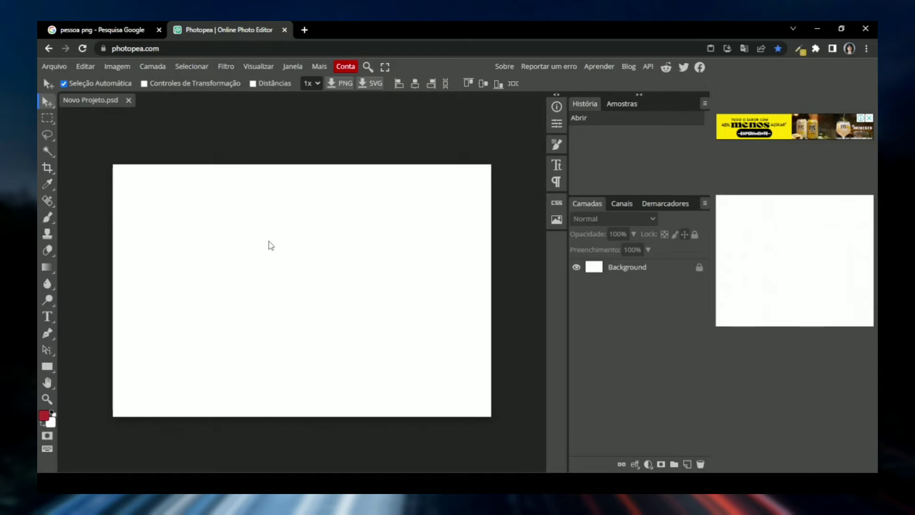
key("ctrl+v")
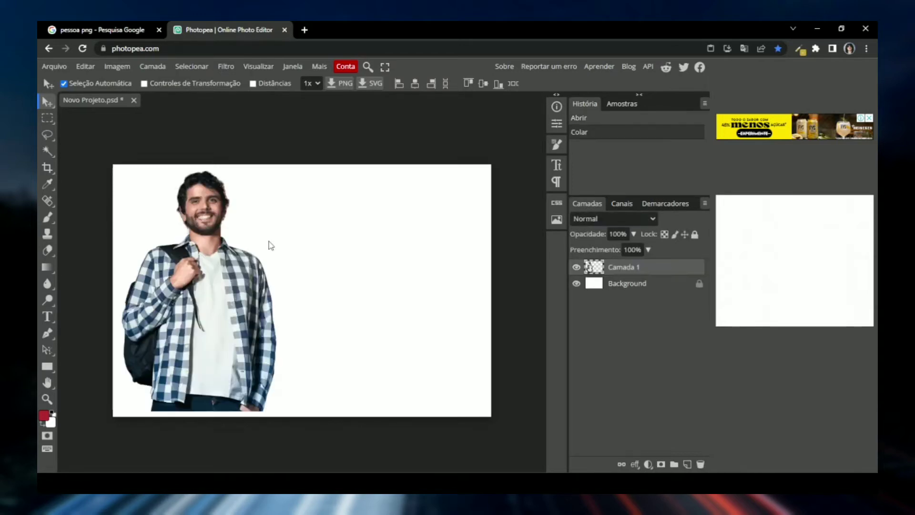
left_click_drag(270, 244, 375, 252)
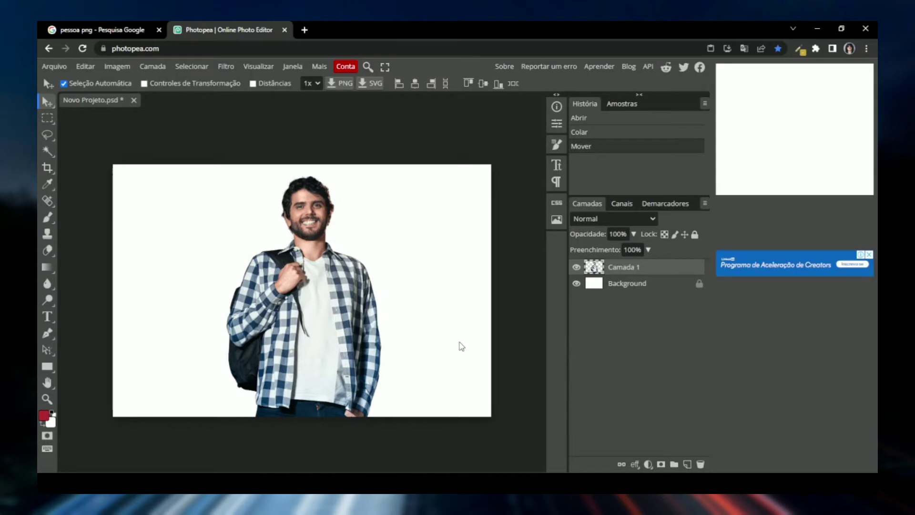
Open the blending options of the man's layer and enable Sombra Externa (drop shadow), showing its settings.
right_click(644, 269)
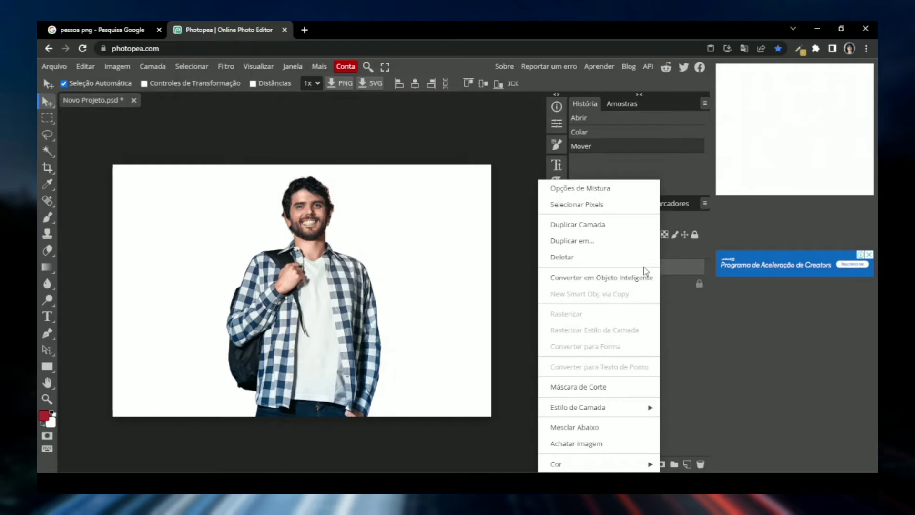
left_click(604, 189)
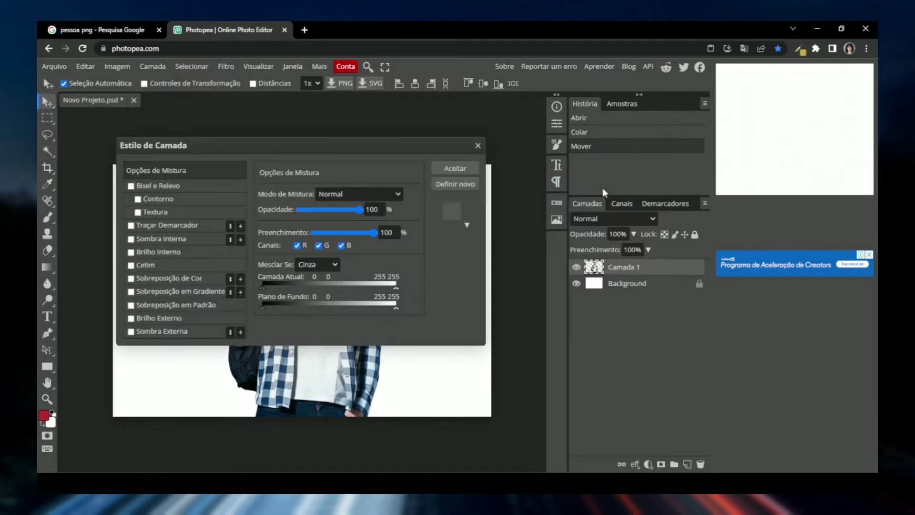
left_click_drag(226, 148, 589, 162)
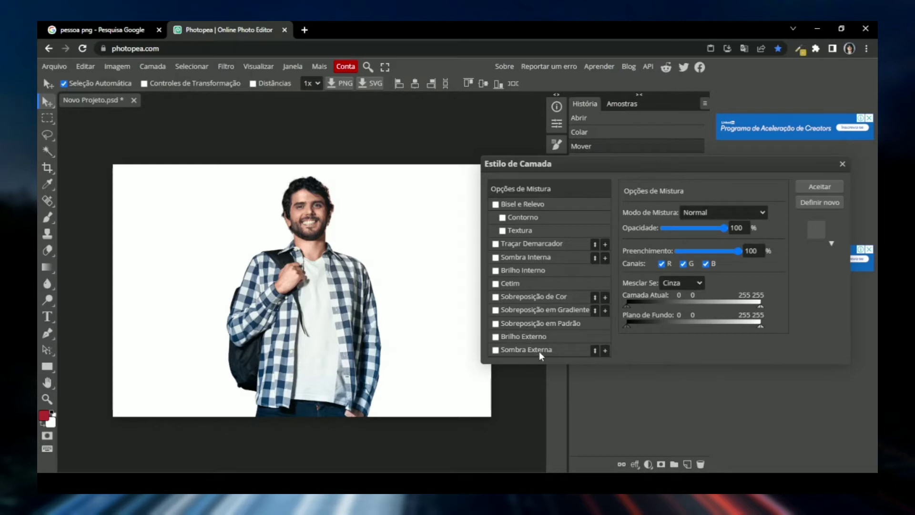
left_click(495, 351)
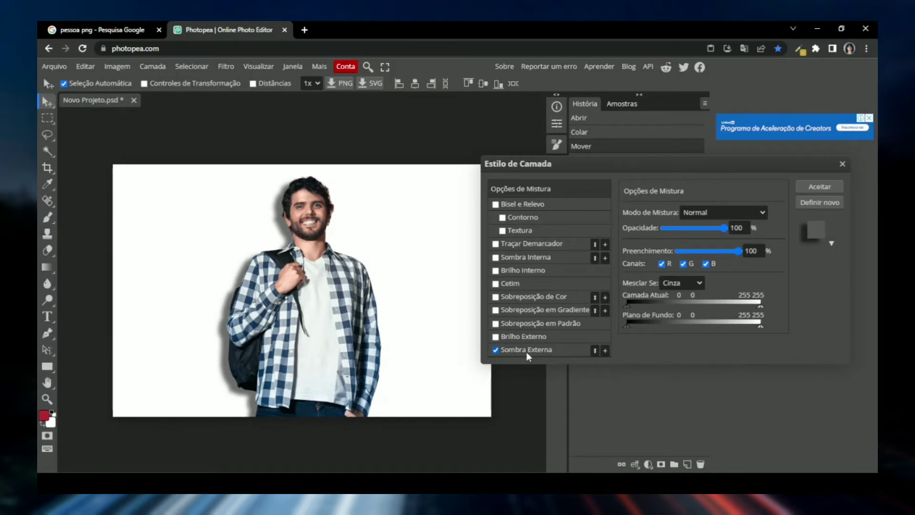
left_click(539, 352)
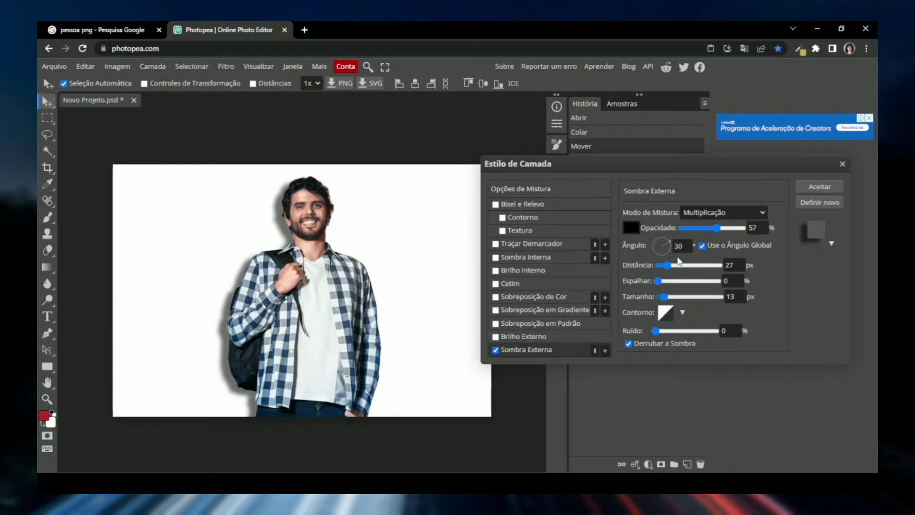
Lower the drop shadow's opacity to 25% and set its angle to 30°.
left_click(727, 212)
left_click_drag(718, 231, 696, 230)
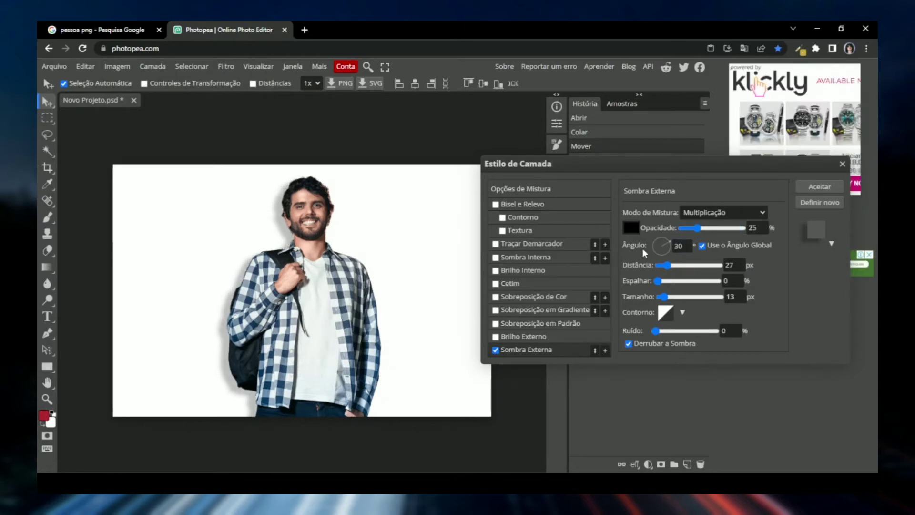
left_click(640, 249)
mouse_move(668, 246)
left_mouse_down()
mouse_move(651, 256)
mouse_move(645, 242)
mouse_move(658, 236)
mouse_move(650, 241)
mouse_move(667, 250)
mouse_move(674, 242)
left_mouse_up()
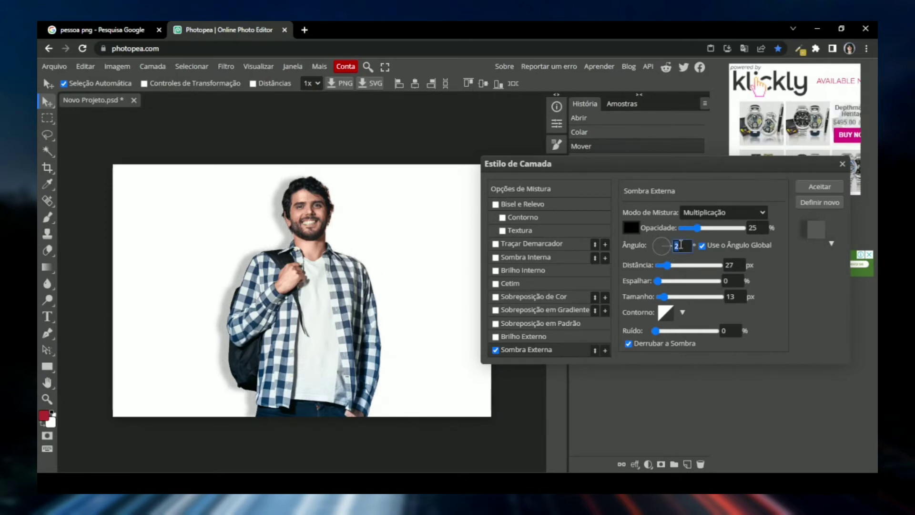
double_click(682, 246)
type("30")
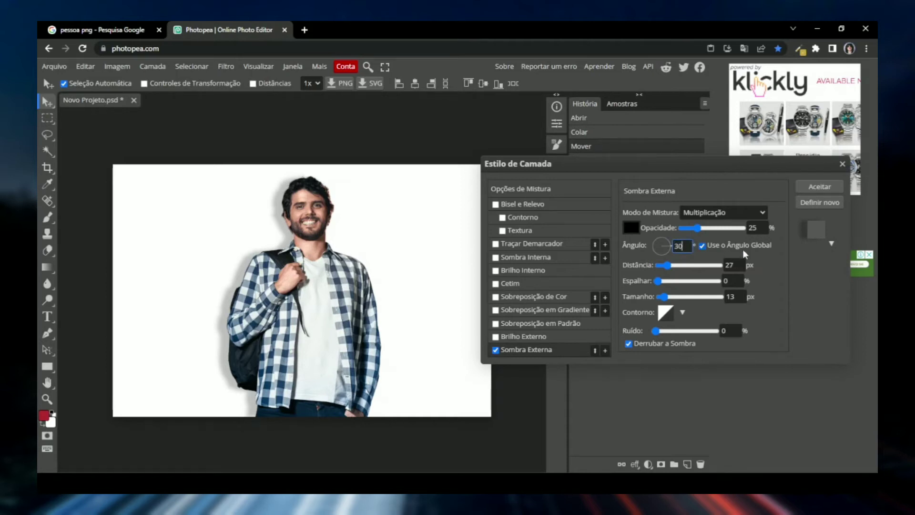
key("Return")
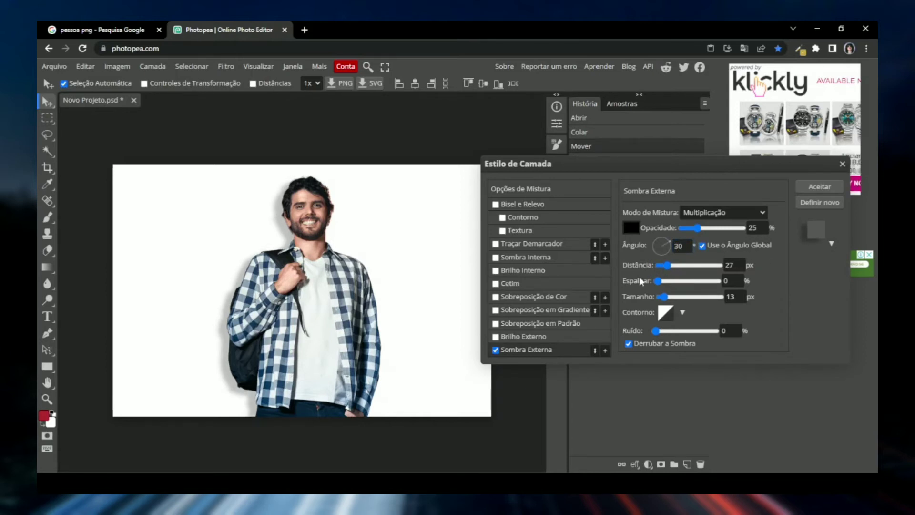
Set the drop shadow's distance to 35 px and its spread (Espalhar) to 13%.
mouse_move(666, 266)
left_mouse_down()
mouse_move(713, 268)
mouse_move(671, 269)
left_mouse_up()
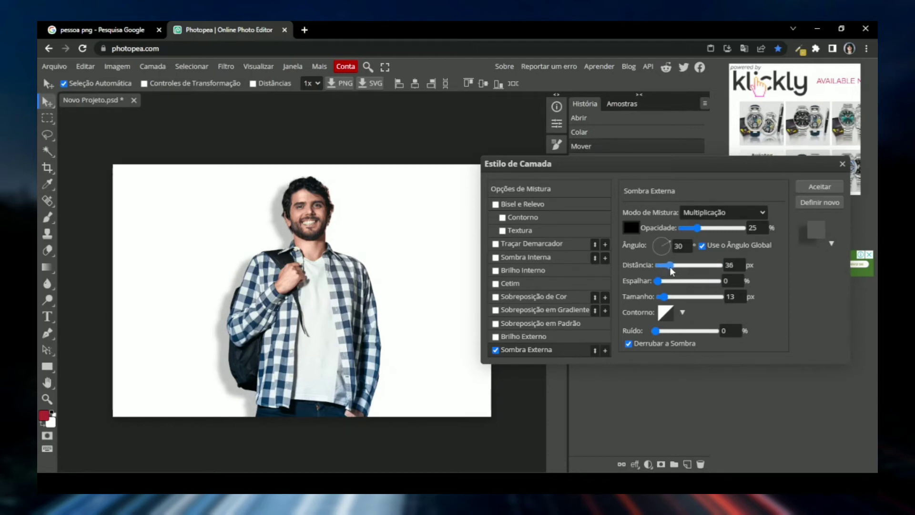
double_click(740, 265)
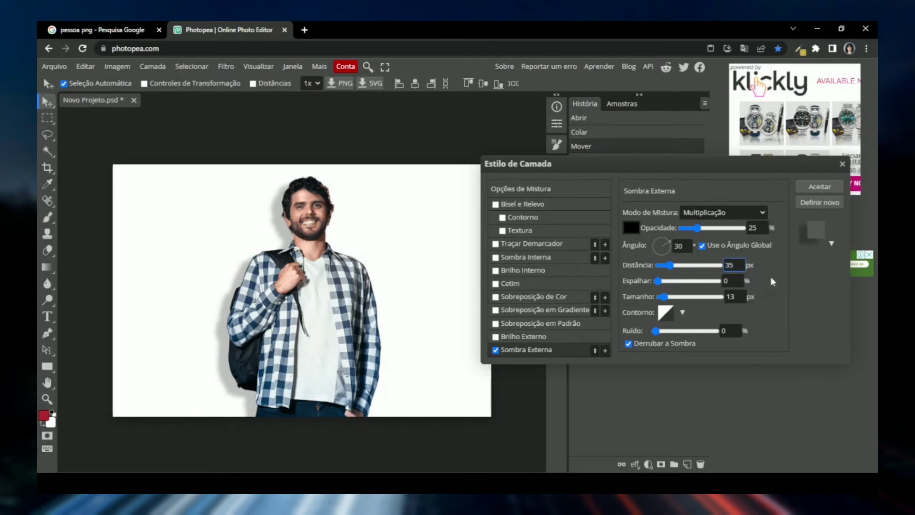
type("35")
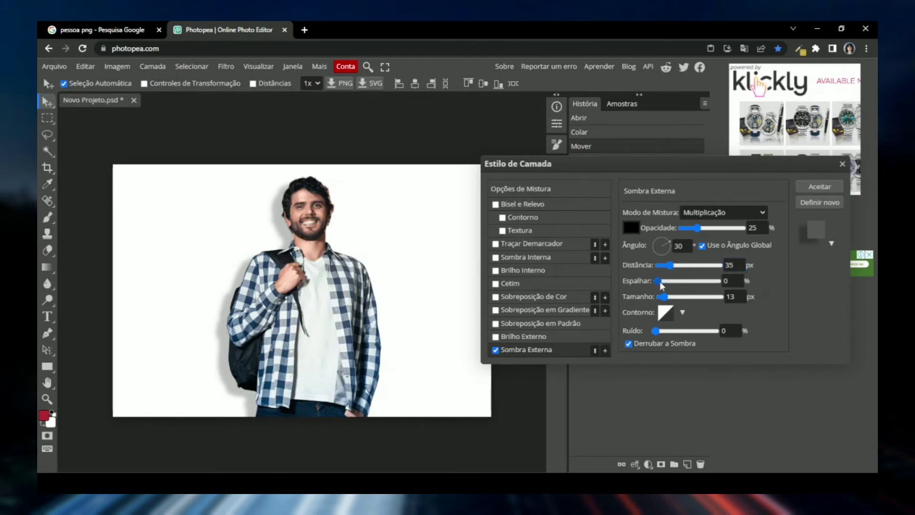
mouse_move(658, 281)
left_mouse_down()
mouse_move(717, 286)
mouse_move(659, 287)
mouse_move(667, 287)
left_mouse_up()
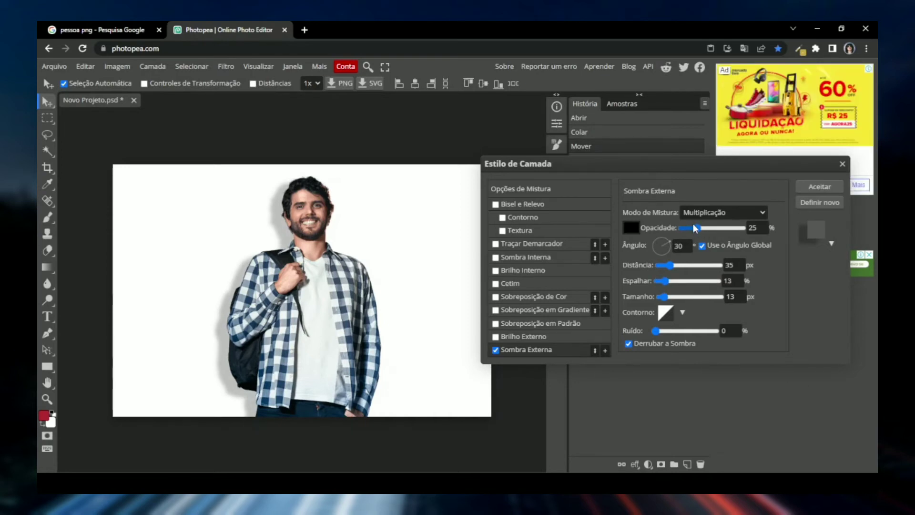
Set the drop shadow's opacity to 30% and its distance to 30 px.
double_click(756, 226)
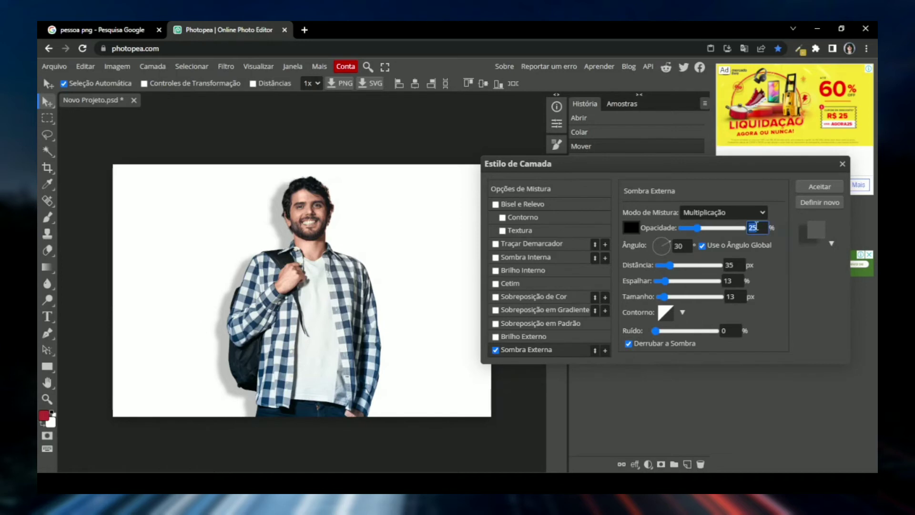
type("30")
scroll(734, 265, "up", 3)
double_click(734, 266)
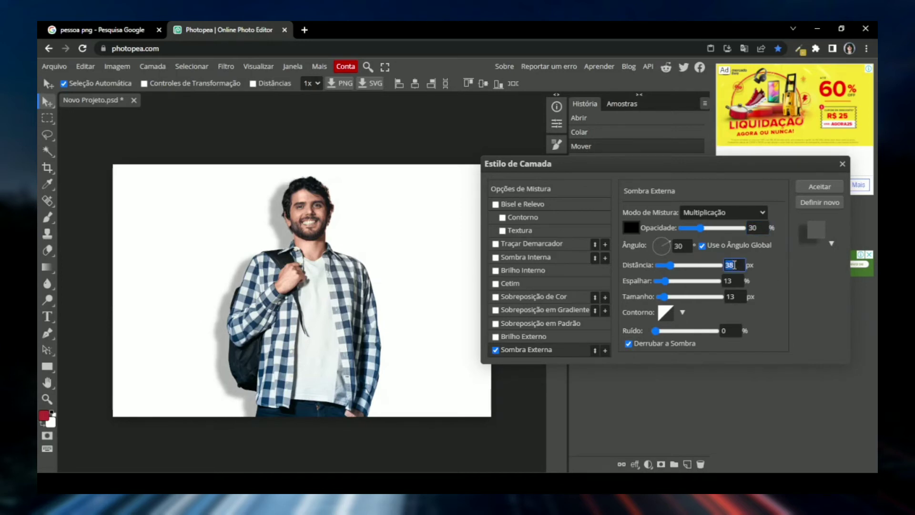
type("30")
left_click(770, 275)
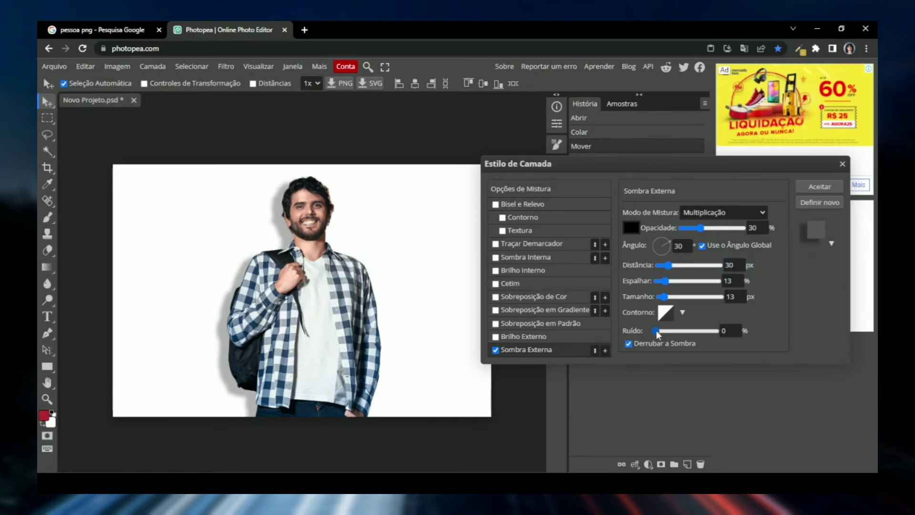
Try the shadow's noise at 100%, return it to 0%, and apply the layer style.
left_click_drag(657, 333, 715, 333)
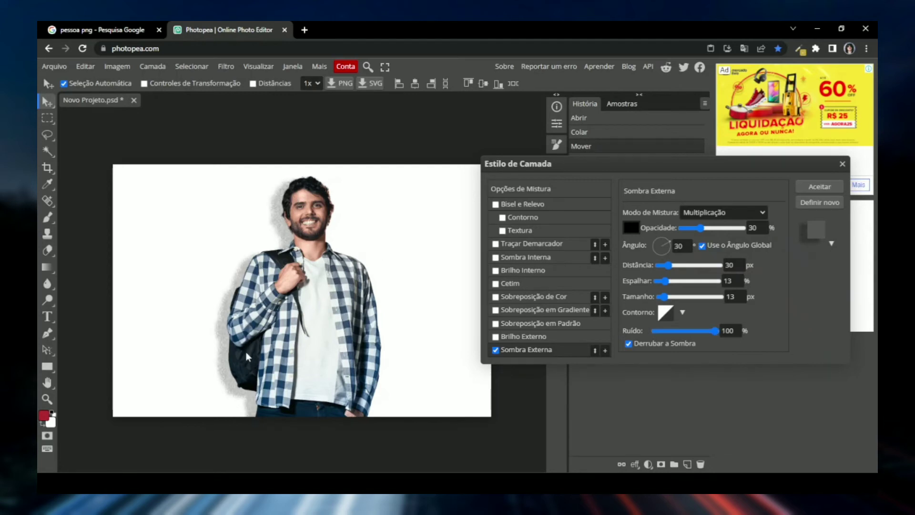
left_click_drag(716, 330, 643, 323)
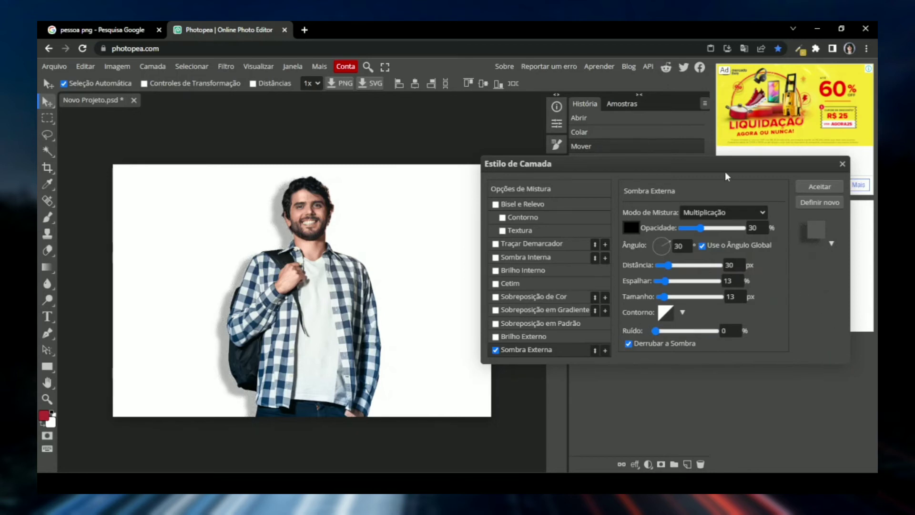
left_click(820, 186)
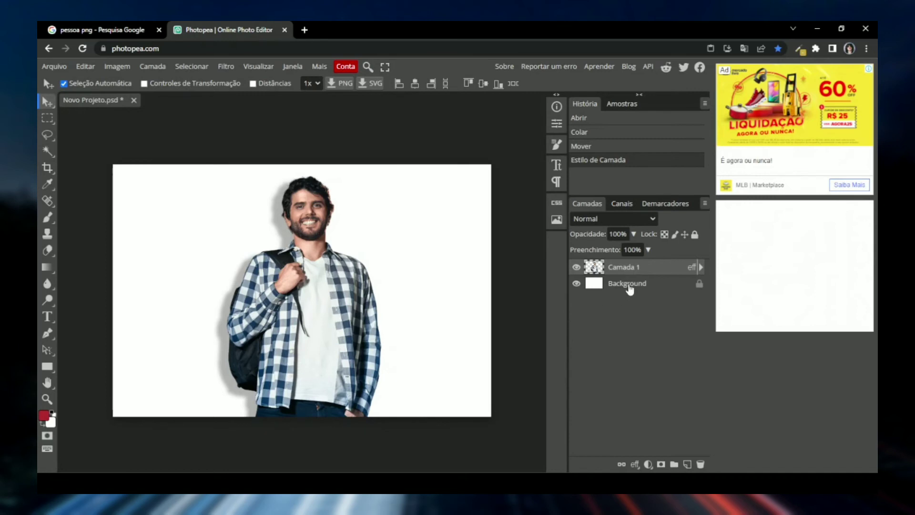
Hide the Background layer and export the image as a 1080 × 720 px PNG named Novo Projeto at 100% quality.
left_click(576, 284)
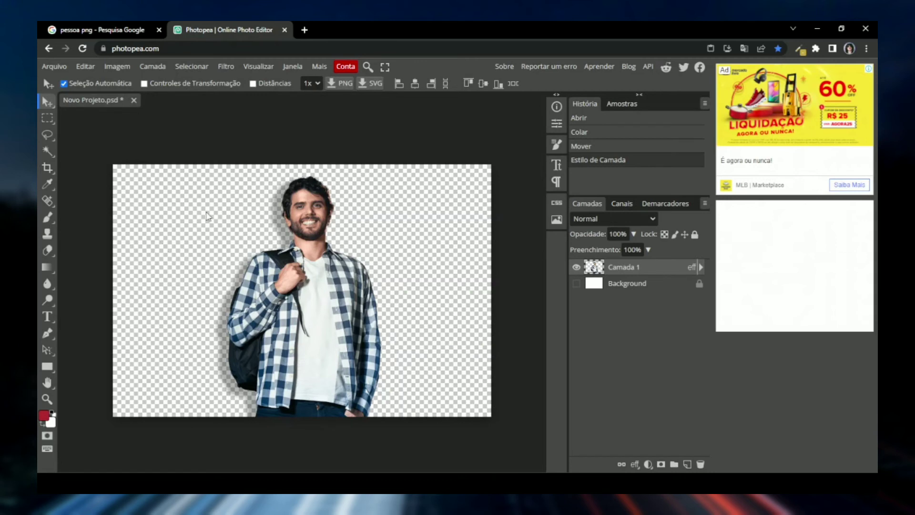
left_click(54, 67)
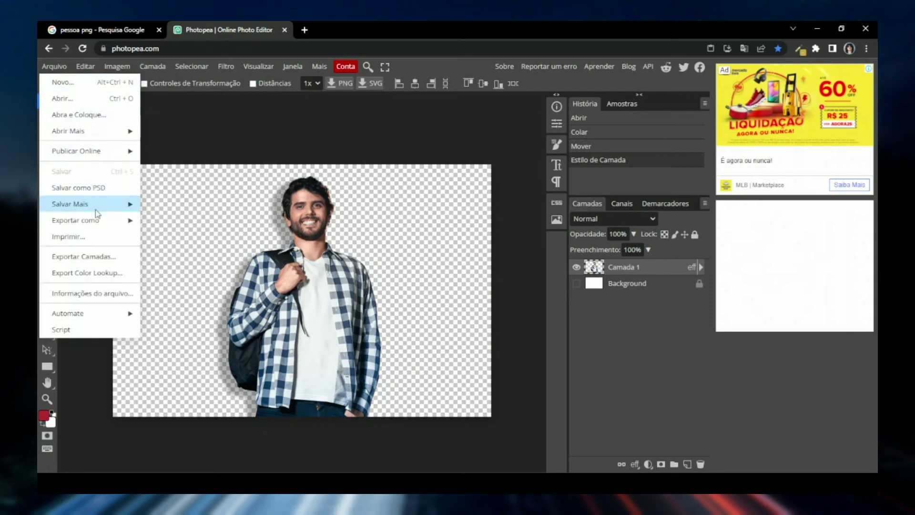
mouse_move(99, 222)
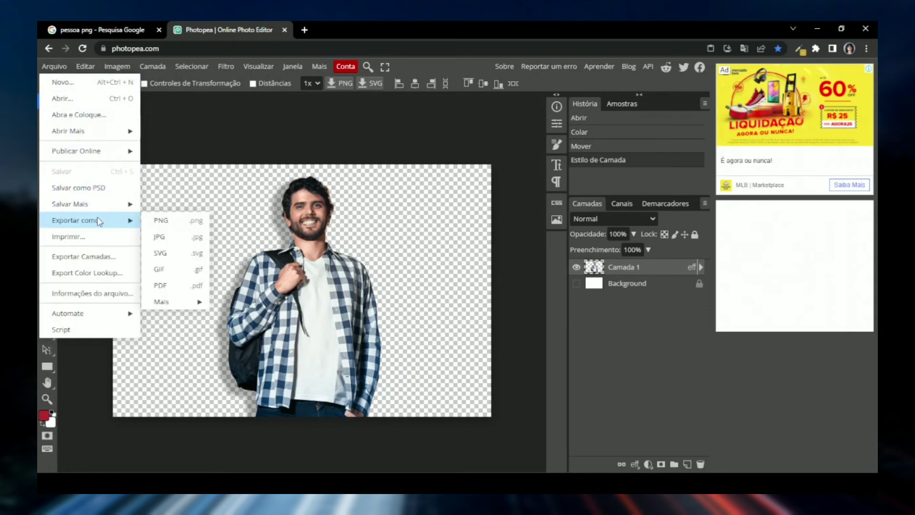
left_click(162, 221)
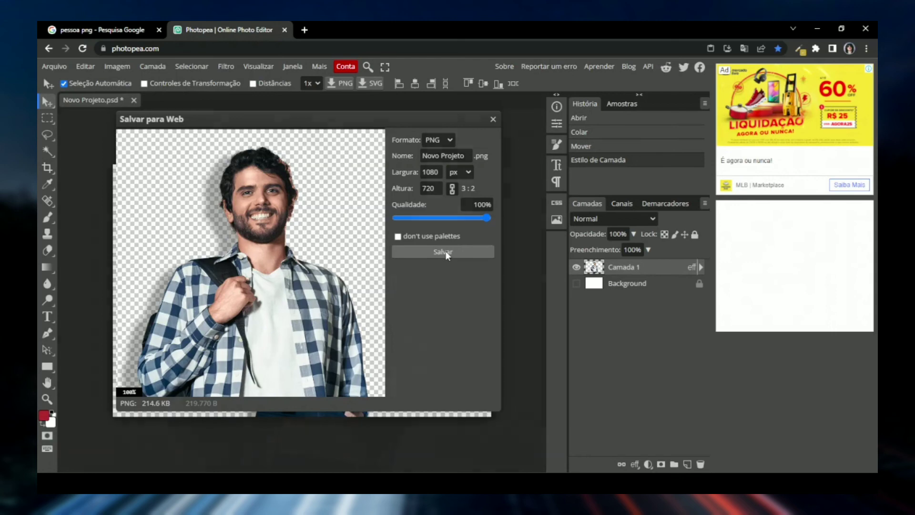
left_click(445, 251)
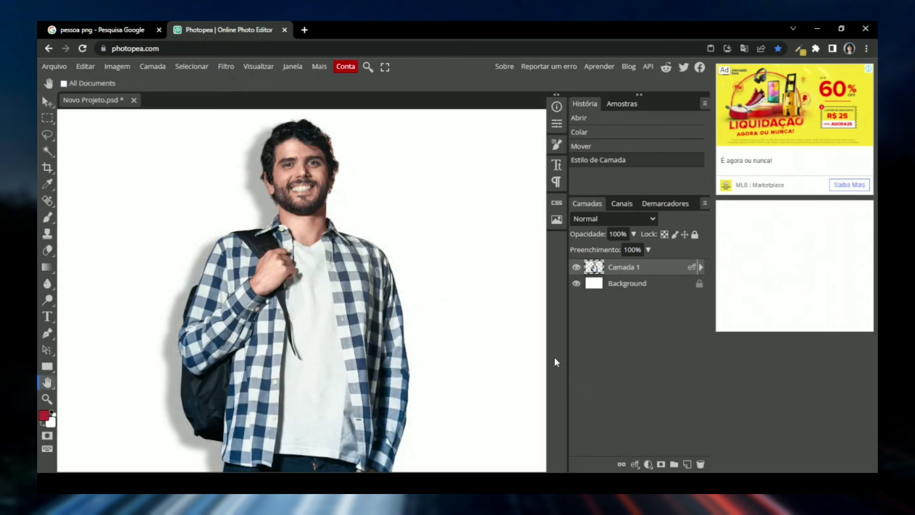